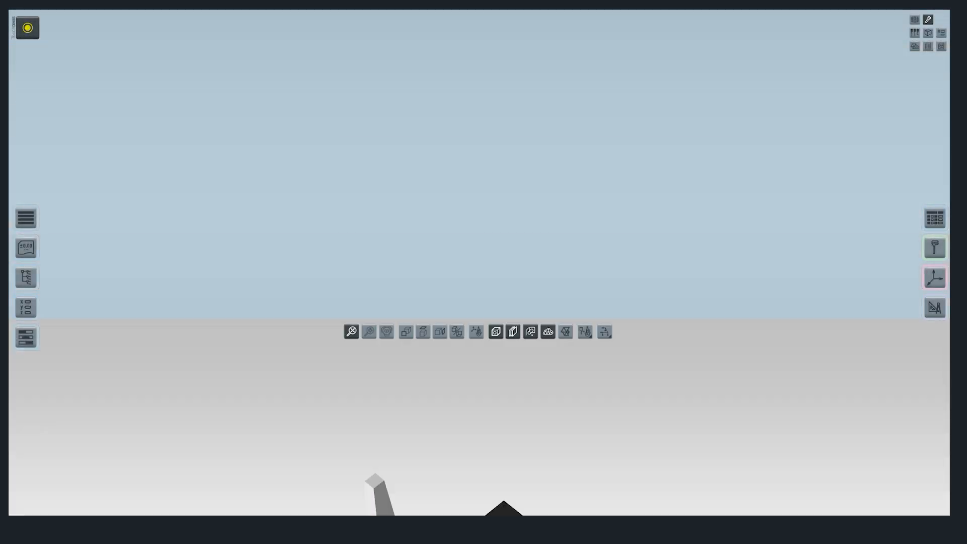
Run the CMM machine setup through hardware selection, coordinate reading device and communication, using IP address 127.0.0.1.
{"action": "left_click", "coordinate": [464, 27]}
{"action": "left_click", "coordinate": [513, 47]}
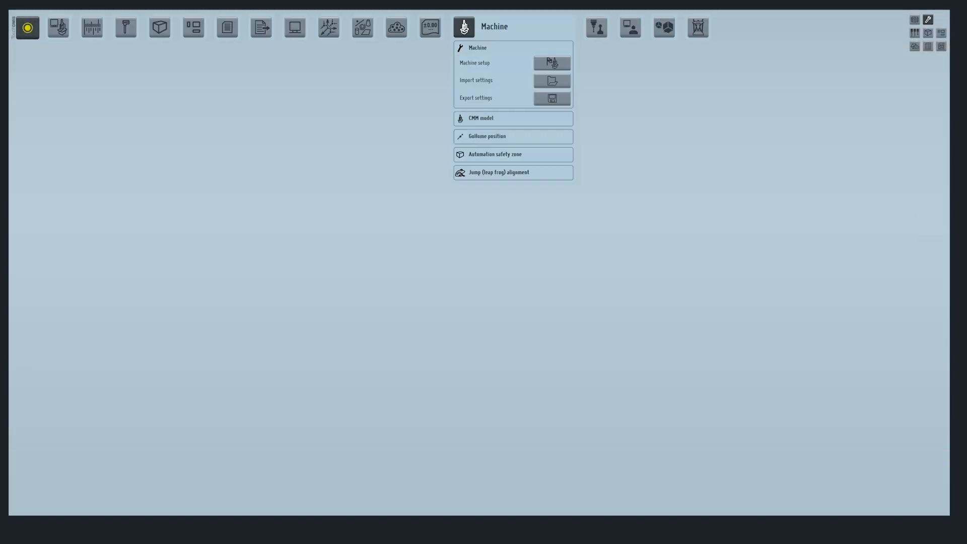
{"action": "left_click", "coordinate": [551, 64]}
{"action": "left_click", "coordinate": [305, 193]}
{"action": "left_click", "coordinate": [306, 187]}
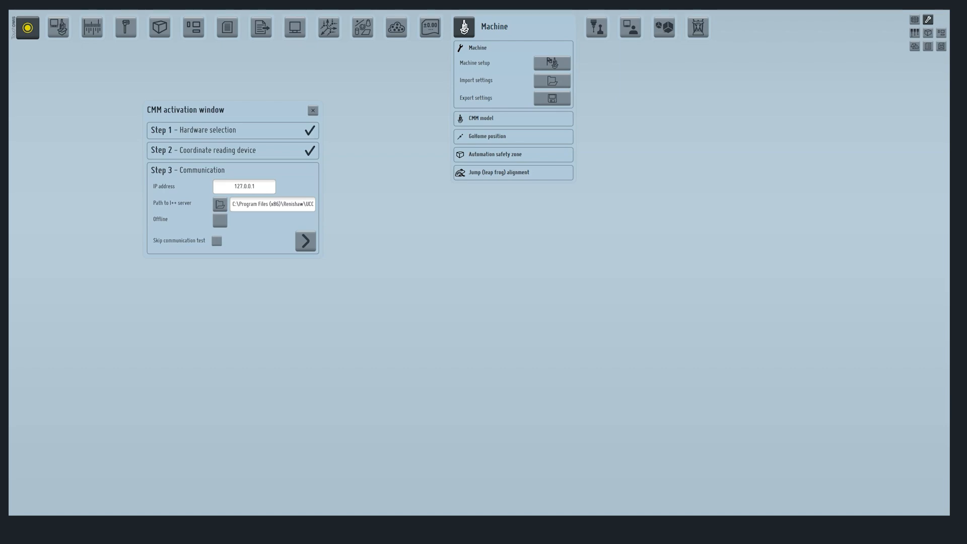
{"action": "left_click", "coordinate": [305, 241]}
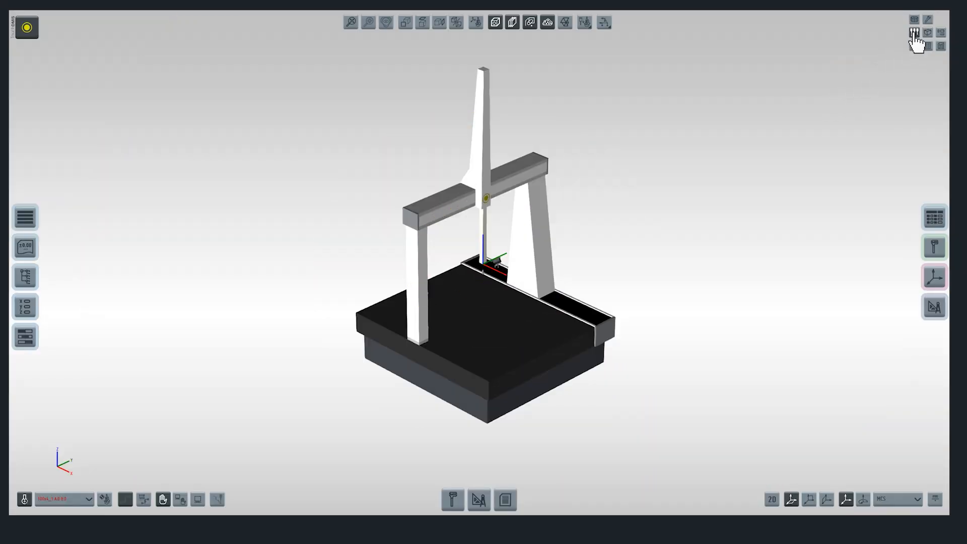
Start a new probe assembly on the PH10M head and add the SP25M, SM25-5 and SH25-5 components.
{"action": "left_click", "coordinate": [914, 32]}
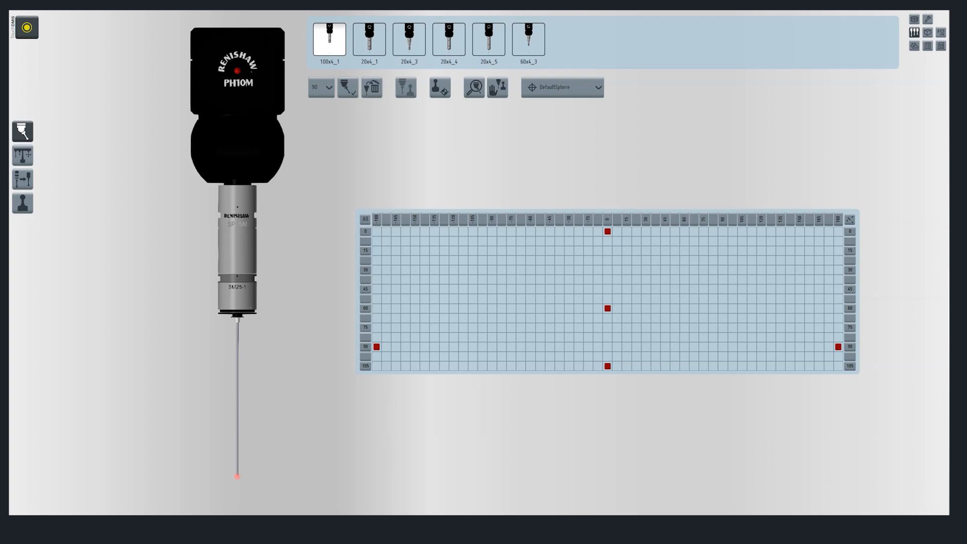
{"action": "left_click", "coordinate": [23, 179]}
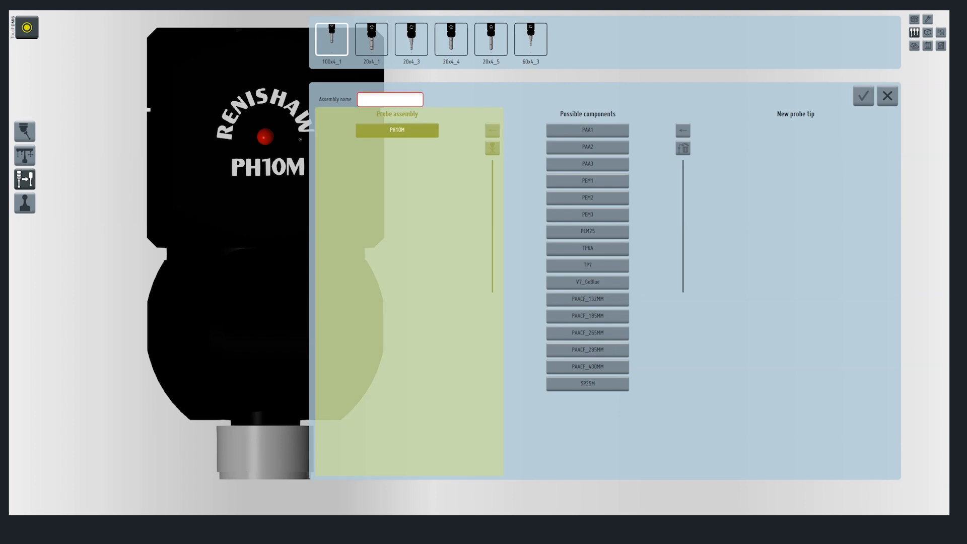
{"action": "left_click", "coordinate": [587, 384]}
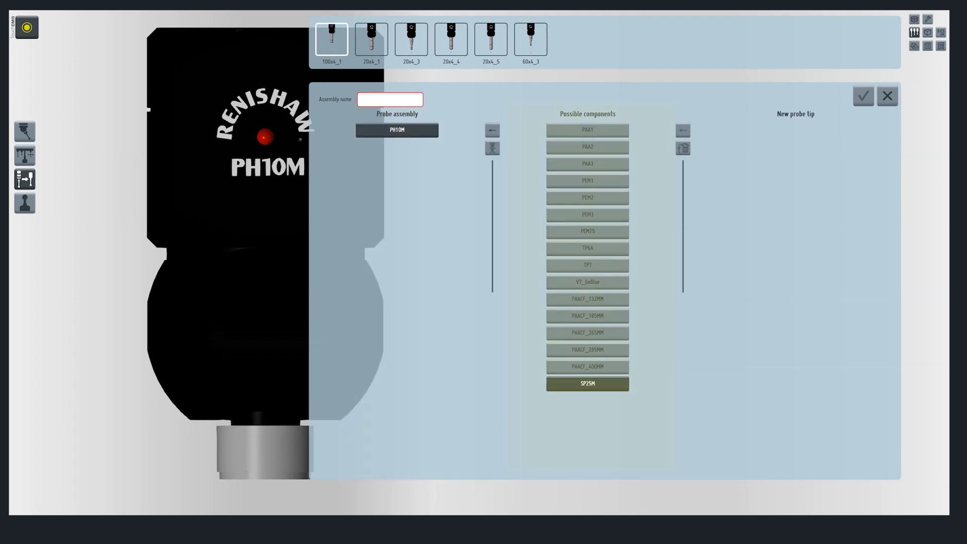
{"action": "left_click", "coordinate": [492, 131]}
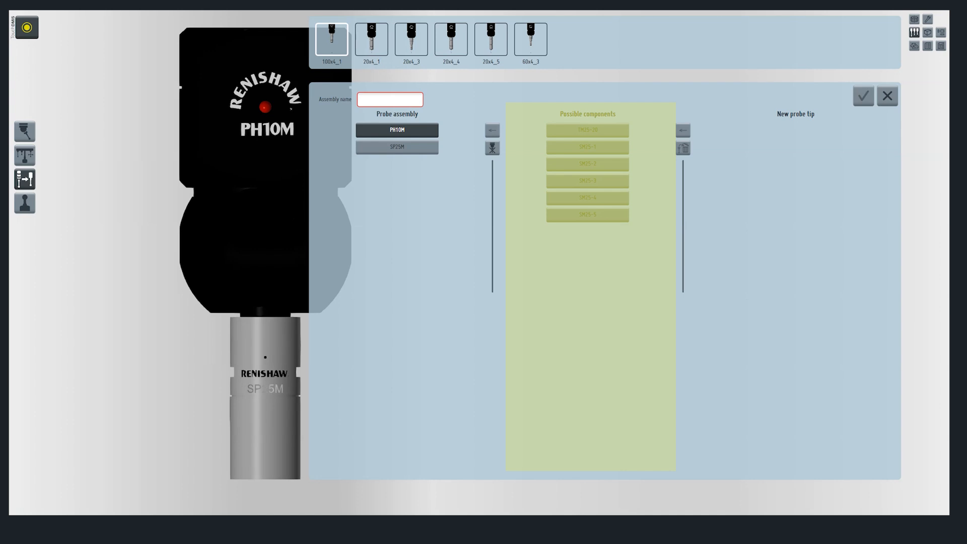
{"action": "left_click", "coordinate": [588, 214]}
{"action": "left_click", "coordinate": [492, 130]}
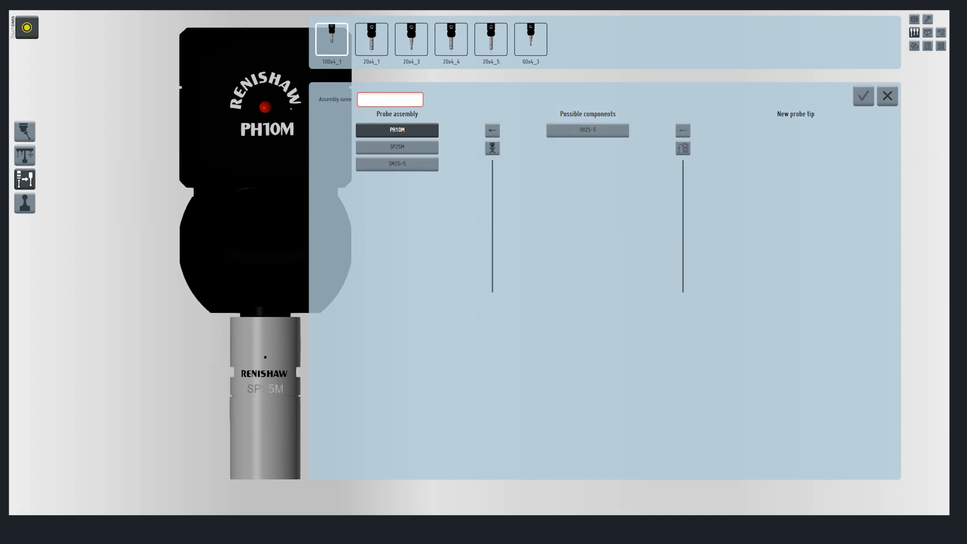
{"action": "left_click", "coordinate": [587, 130]}
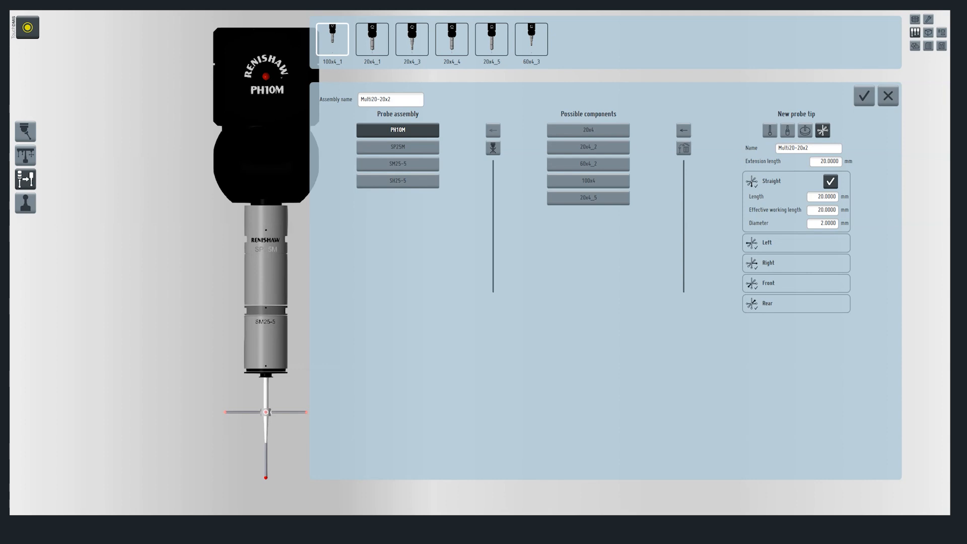
Check the left, right, front, rear and straight tips of the Multi20-20x2 star stylus and create the assembly.
{"action": "left_click", "coordinate": [796, 243]}
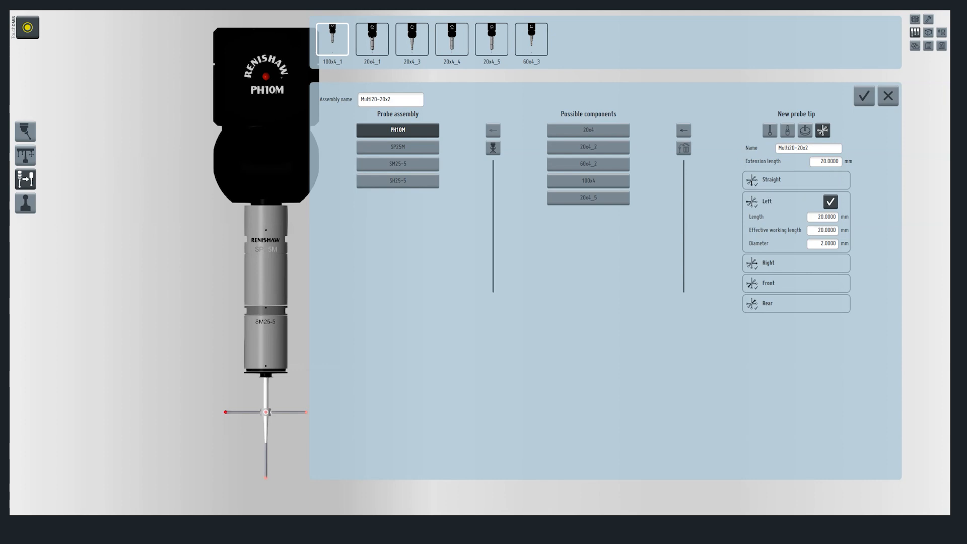
{"action": "left_click", "coordinate": [796, 263]}
{"action": "left_click", "coordinate": [796, 283]}
{"action": "left_click", "coordinate": [795, 303]}
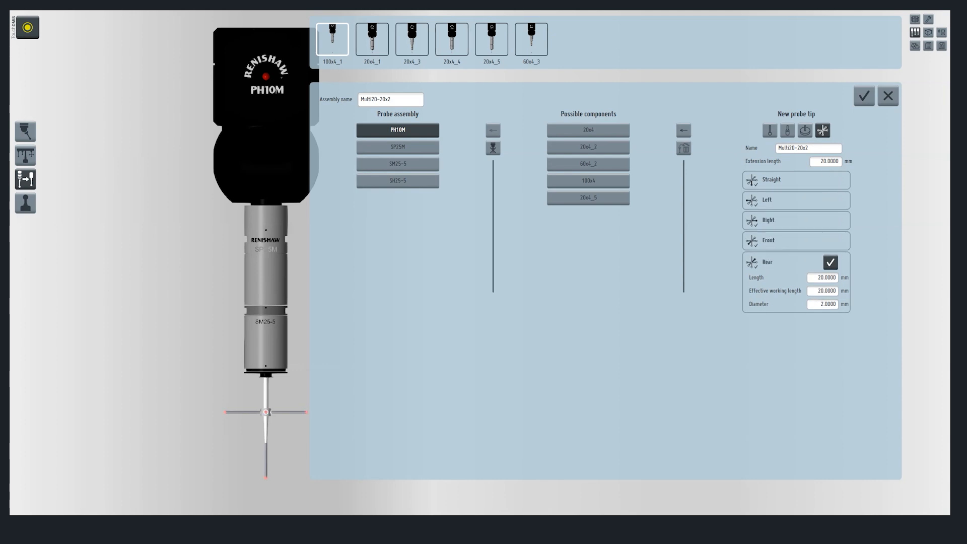
{"action": "left_click", "coordinate": [795, 180]}
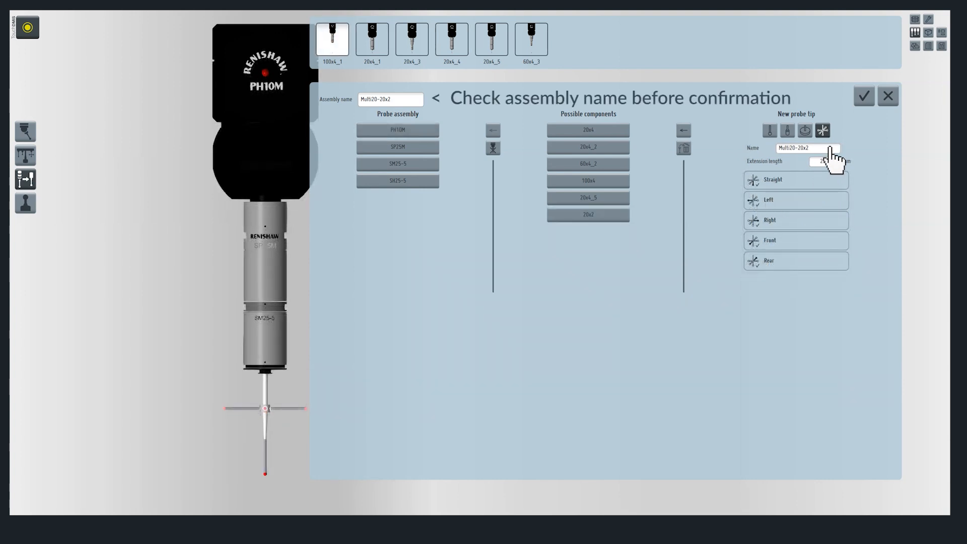
{"action": "left_click", "coordinate": [863, 97]}
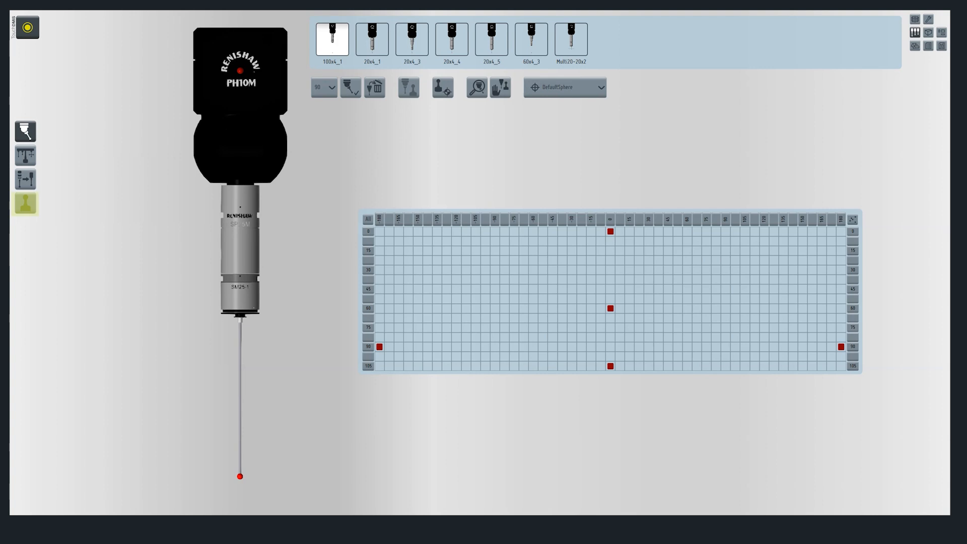
Edit the DefaultSphere calibration part and rename it as Calib_Sphere.
{"action": "left_click", "coordinate": [26, 203]}
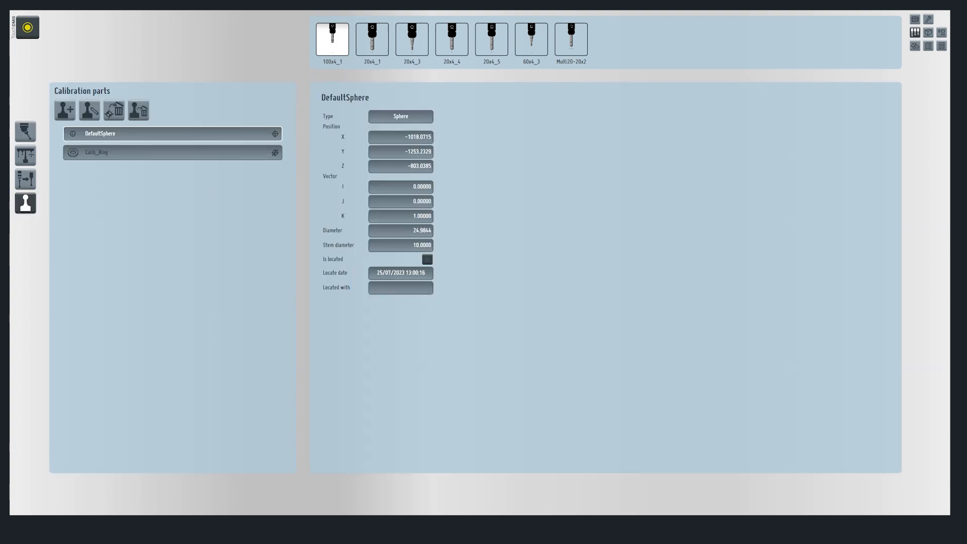
{"action": "left_click", "coordinate": [89, 110]}
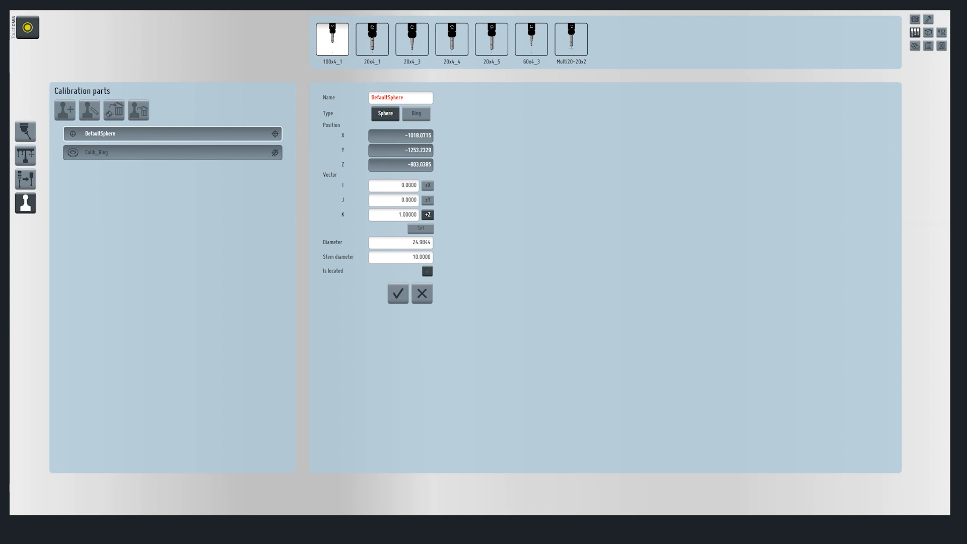
{"action": "left_click", "coordinate": [422, 293]}
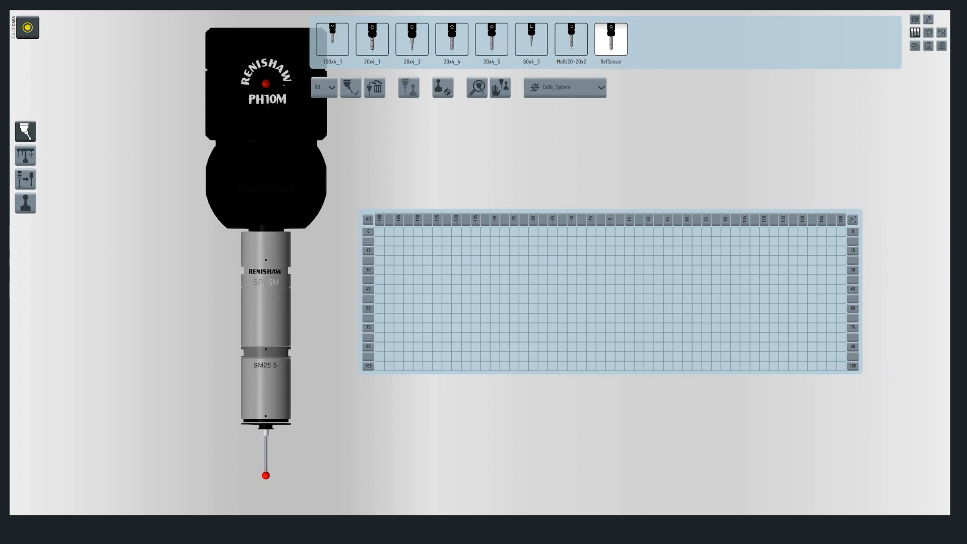
Locate the Calib_Sphere calibration object with the RefSensor probe, allowing automatic CMM moves.
{"action": "left_click", "coordinate": [565, 88]}
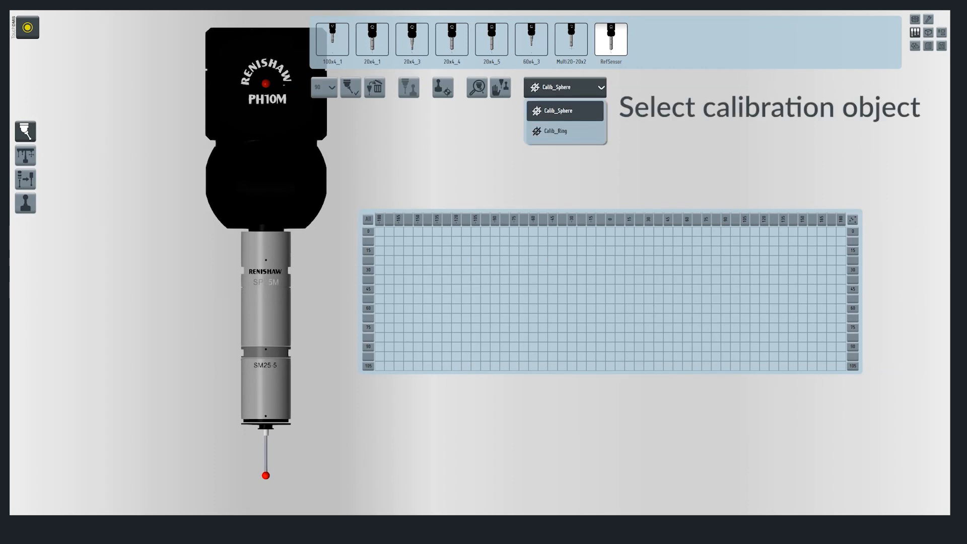
{"action": "left_click", "coordinate": [565, 110]}
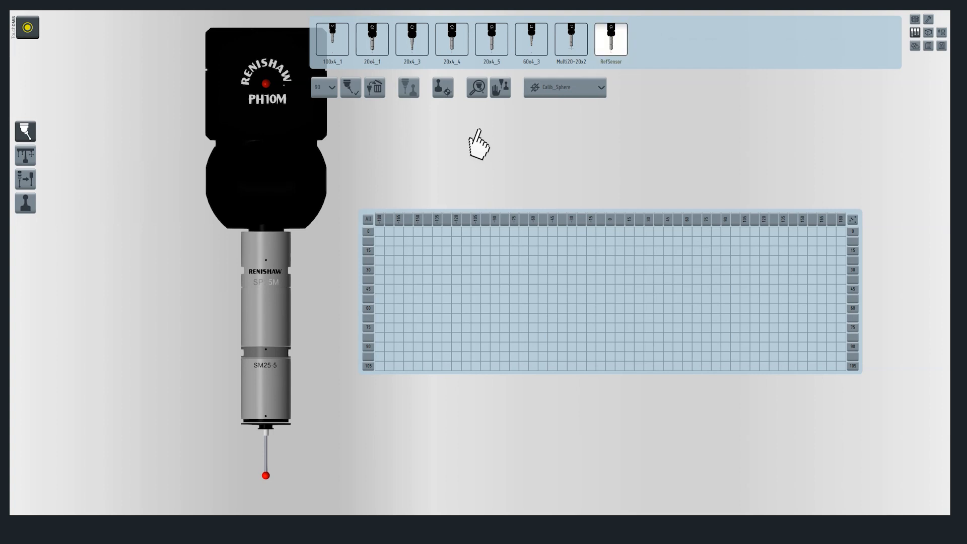
{"action": "left_click", "coordinate": [436, 92]}
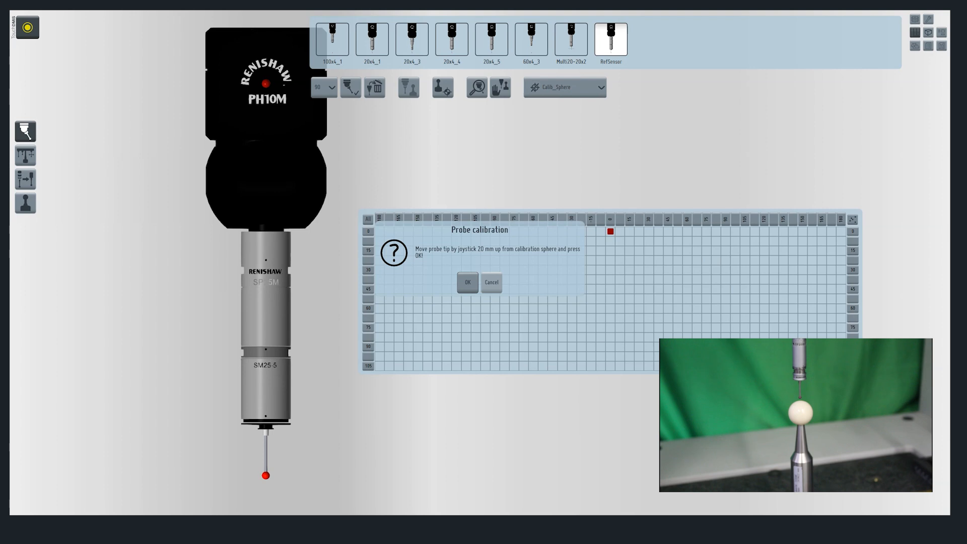
{"action": "key", "text": "Return"}
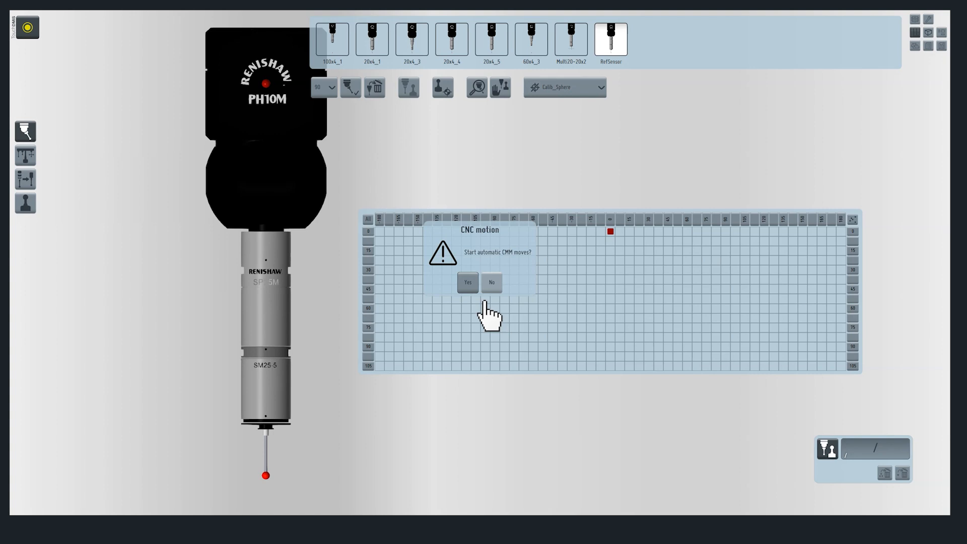
{"action": "left_click", "coordinate": [469, 283]}
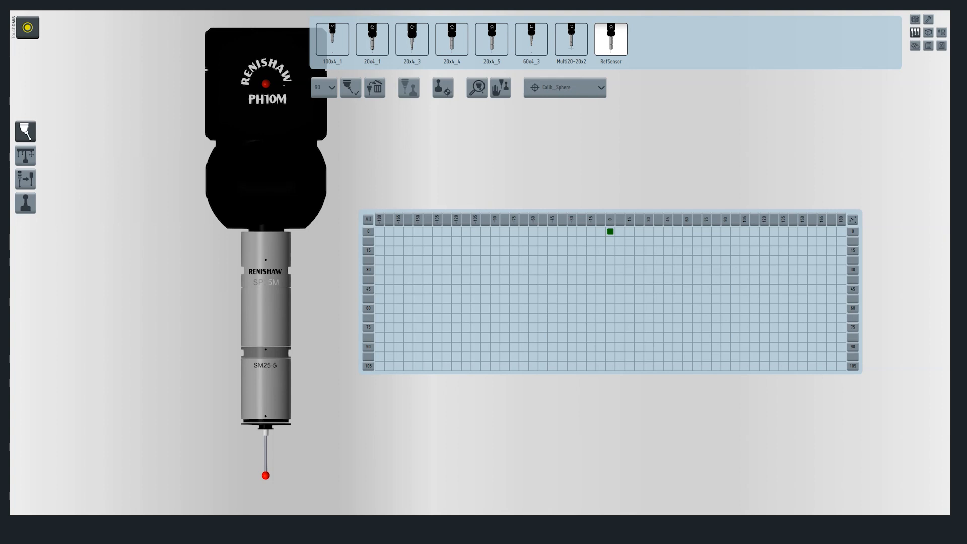
Set the 100x4_1 probe assembly as active and accept its selection as nominal.
{"action": "left_click", "coordinate": [335, 54]}
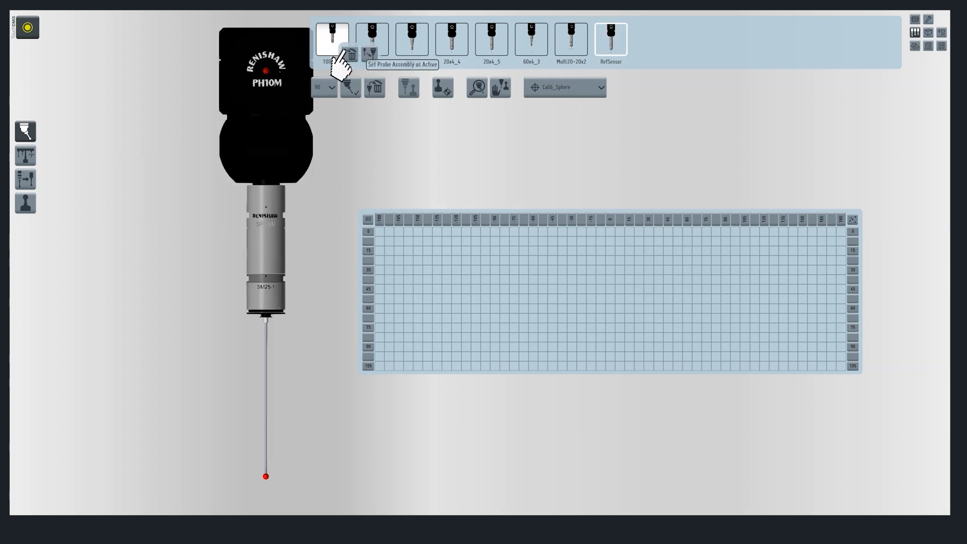
{"action": "left_click", "coordinate": [369, 53]}
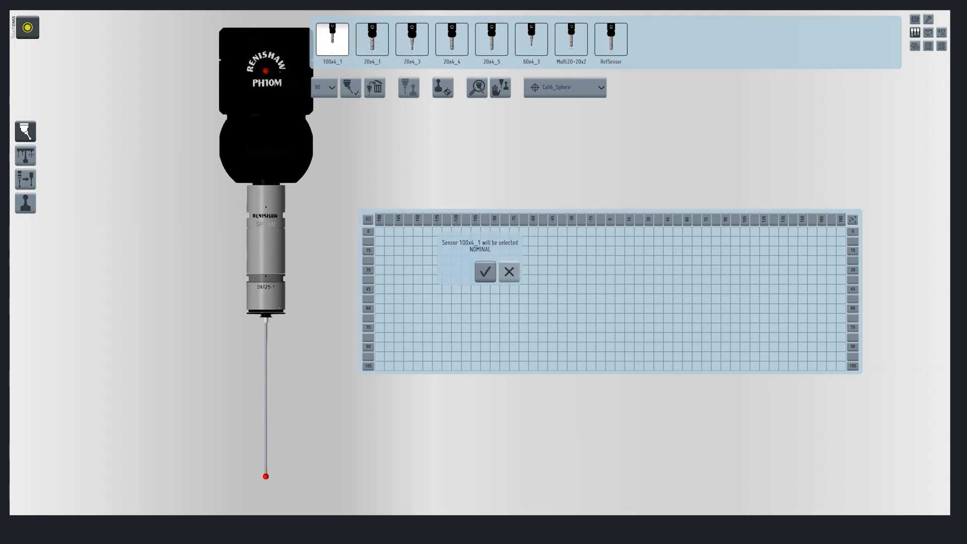
{"action": "left_click", "coordinate": [485, 272]}
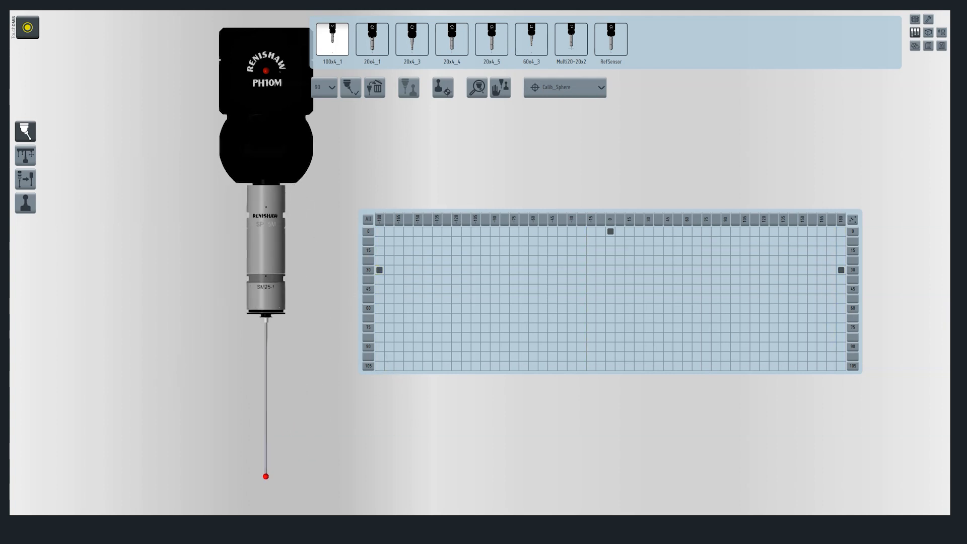
Add probe positions for 100x4_1 at A angles 60° and 90°, spaced every 90° in B.
{"action": "left_click", "coordinate": [367, 309]}
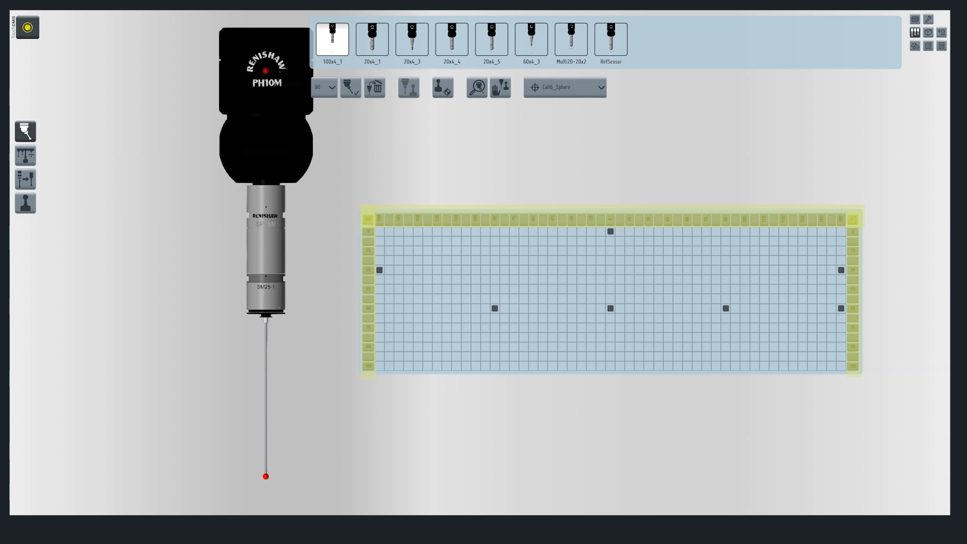
{"action": "left_click", "coordinate": [627, 219]}
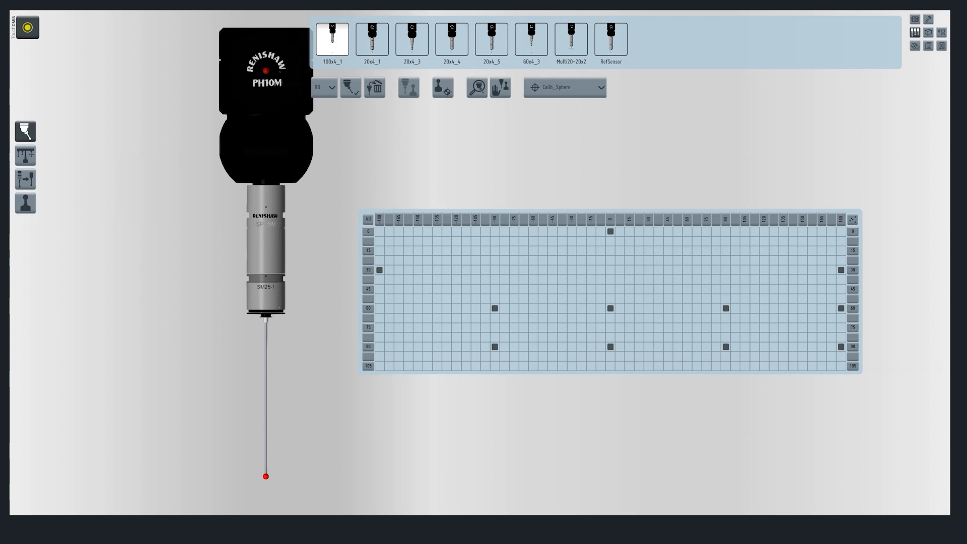
{"action": "left_click", "coordinate": [324, 87]}
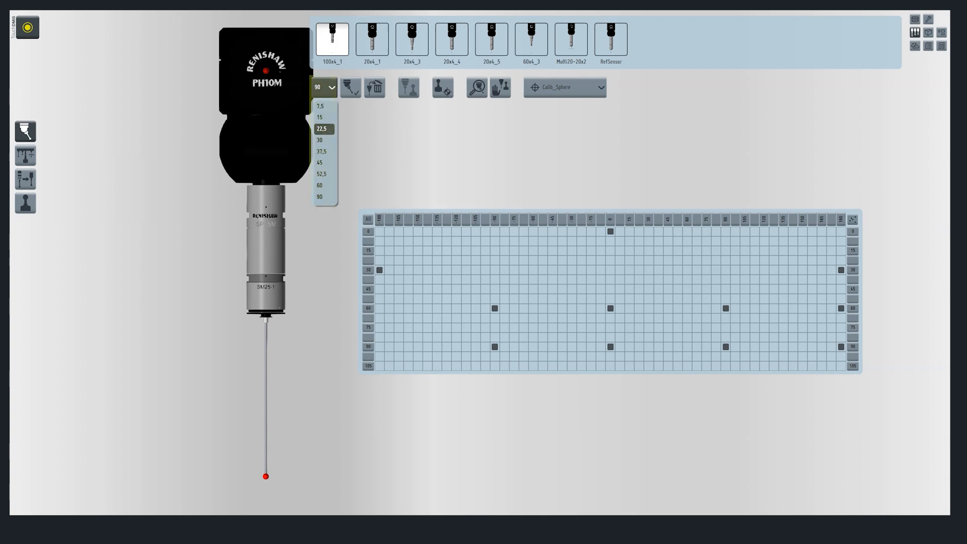
{"action": "left_click", "coordinate": [365, 220]}
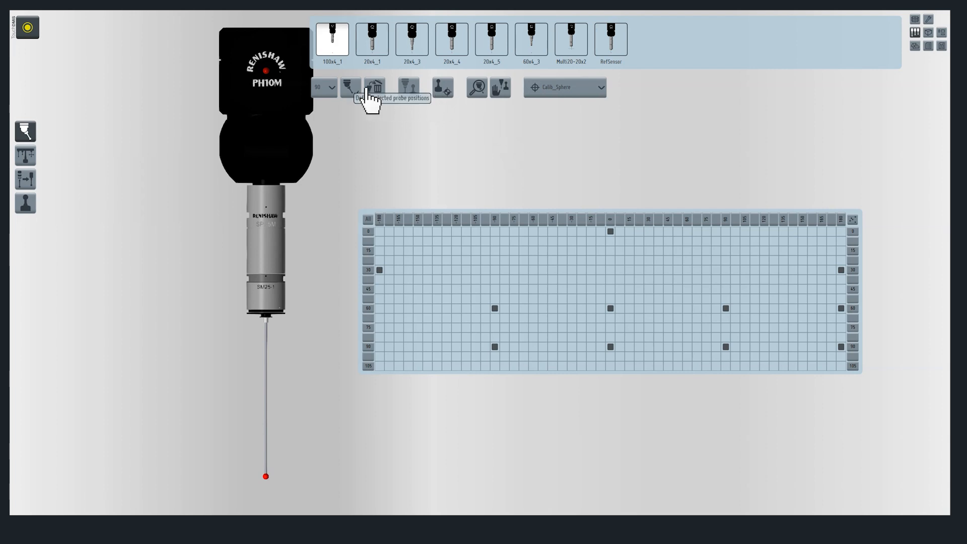
Select all uncalibrated 100x4_1 probe positions and calibrate them on Calib_Sphere with automatic CMM moves.
{"action": "left_click", "coordinate": [349, 89]}
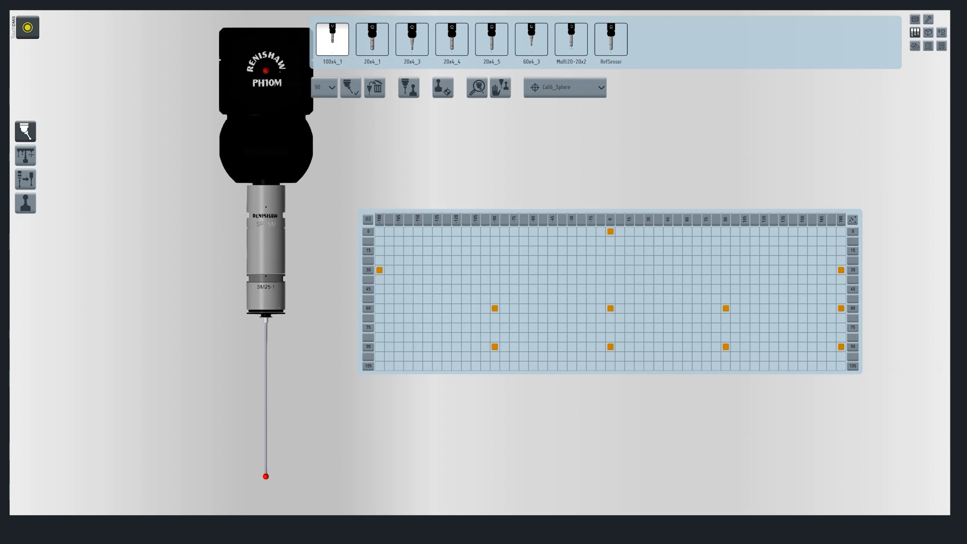
{"action": "left_click", "coordinate": [407, 91]}
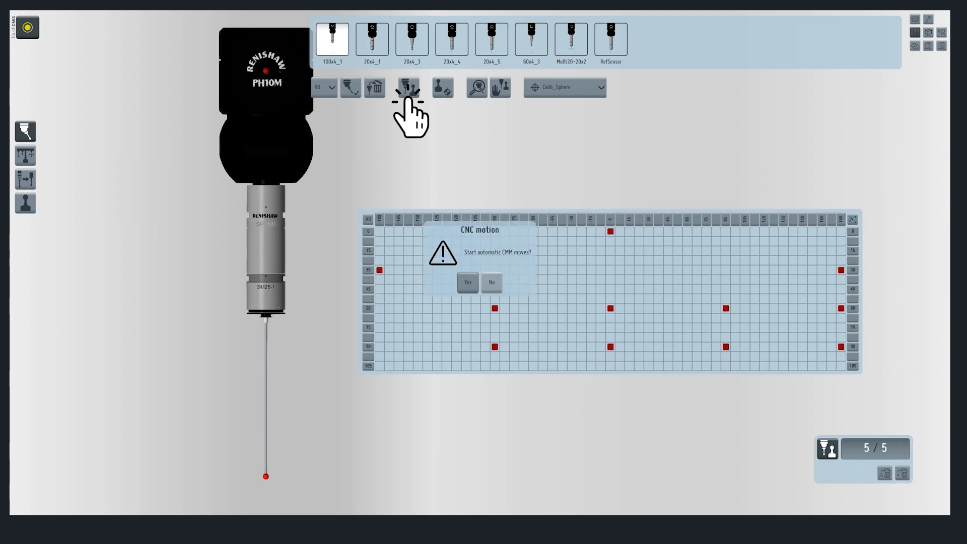
{"action": "key", "text": "Return"}
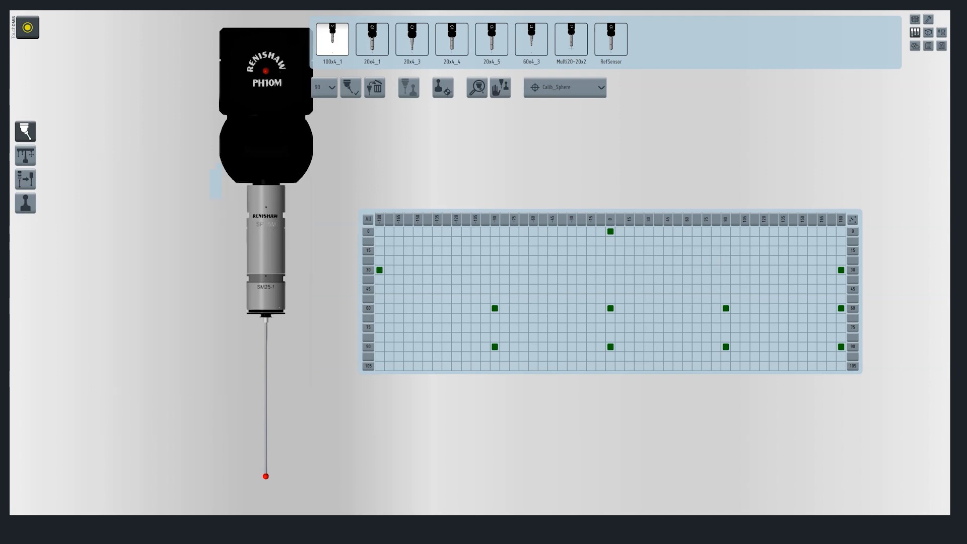
Examine the calibration details of the 100x4_1 probe positions at A 60° for B -90°, 0° and 90°.
{"action": "left_click", "coordinate": [477, 87]}
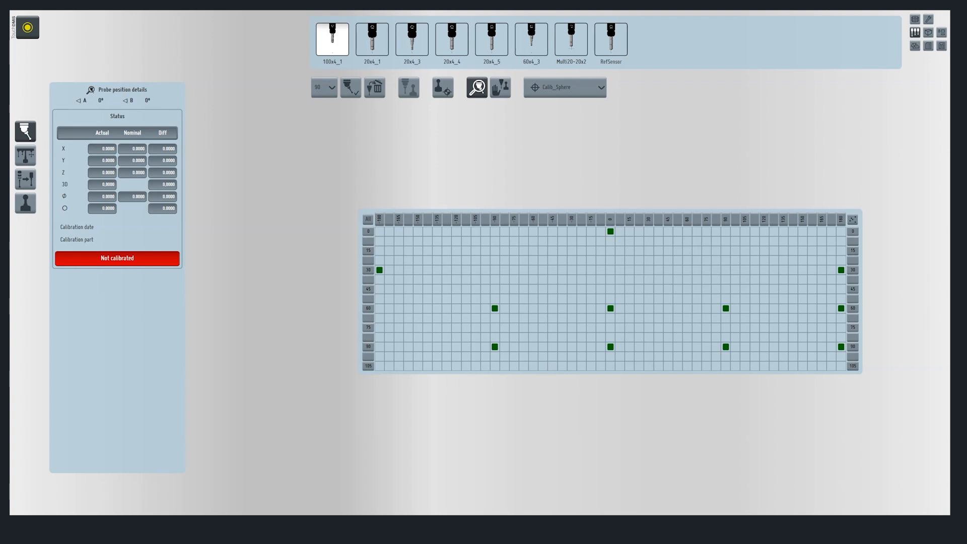
{"action": "left_click", "coordinate": [494, 308]}
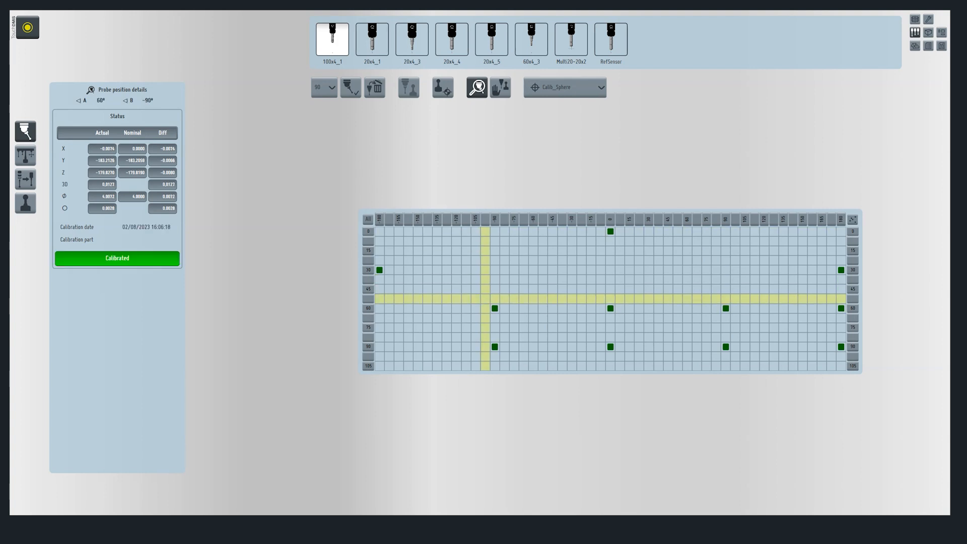
{"action": "left_click", "coordinate": [610, 308]}
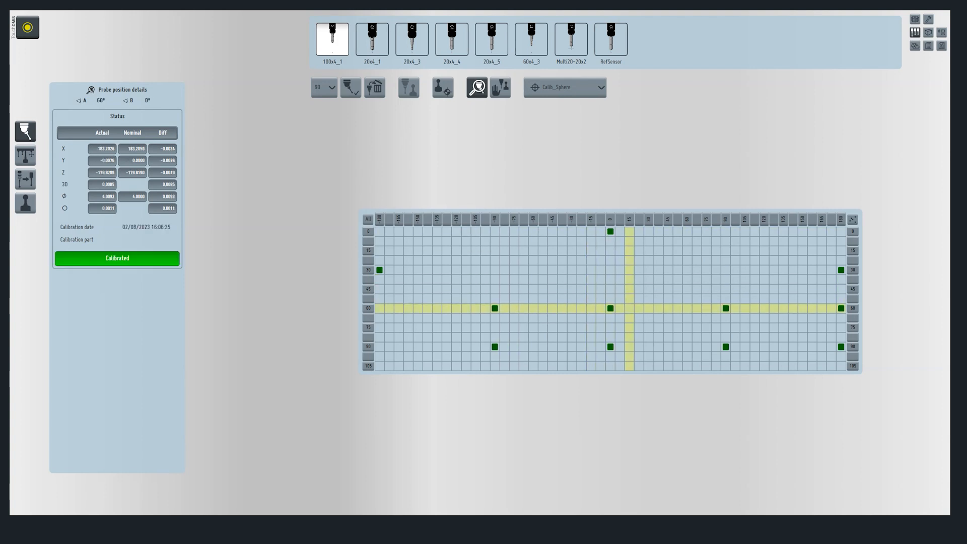
{"action": "left_click", "coordinate": [725, 308]}
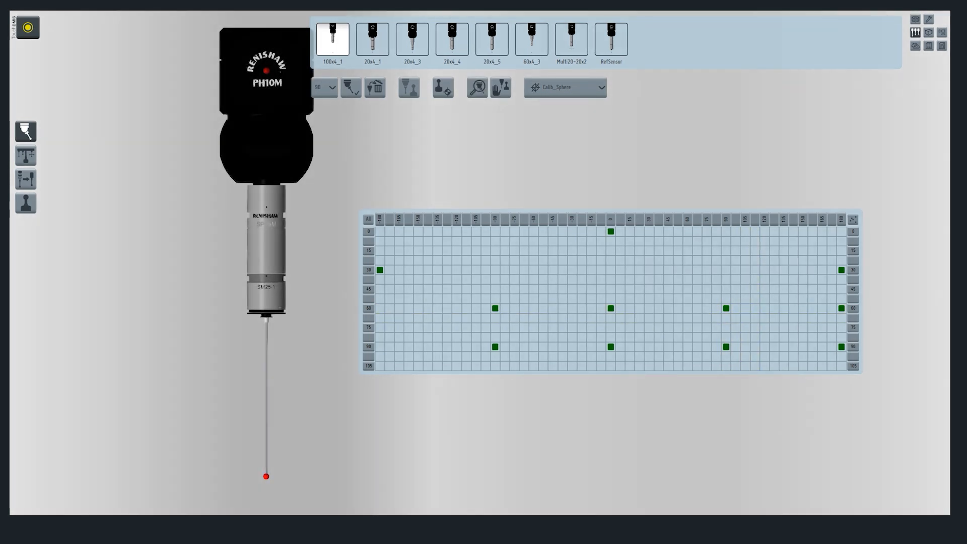
Create a changer rack named acr3 of type ACR3 with 50 mm horizontal and 200 mm vertical clearance and docking head angles A 0, B 0.
{"action": "left_click", "coordinate": [500, 88]}
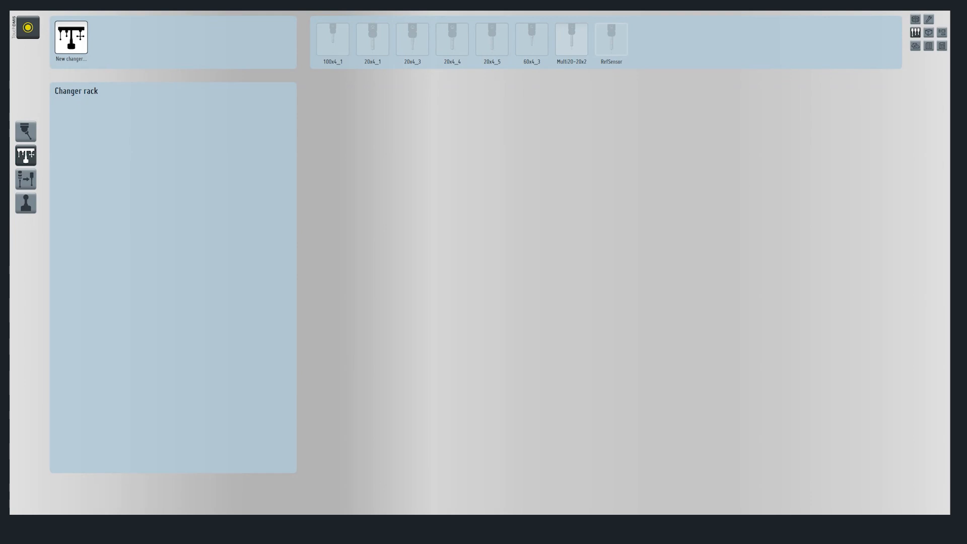
{"action": "left_click", "coordinate": [74, 40]}
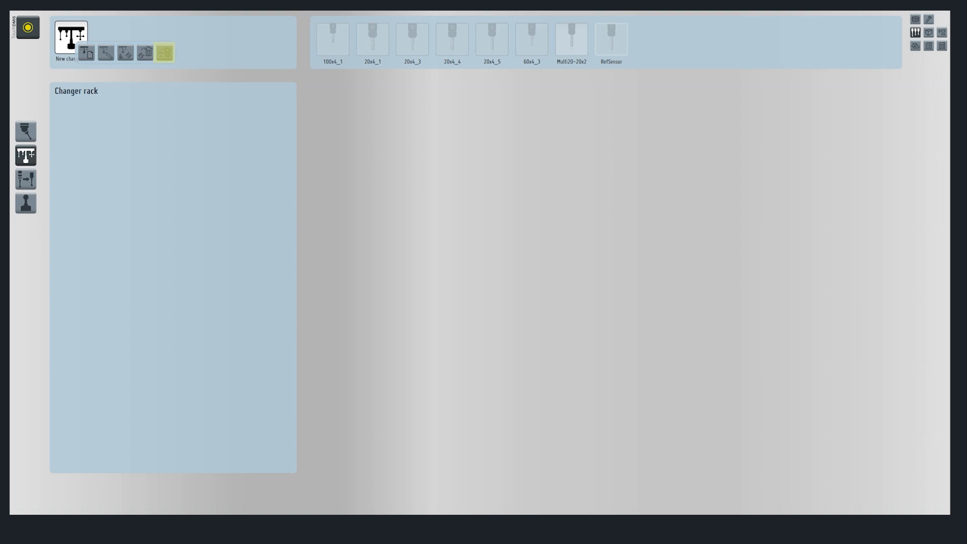
{"action": "left_click", "coordinate": [86, 52]}
{"action": "left_click", "coordinate": [125, 128]}
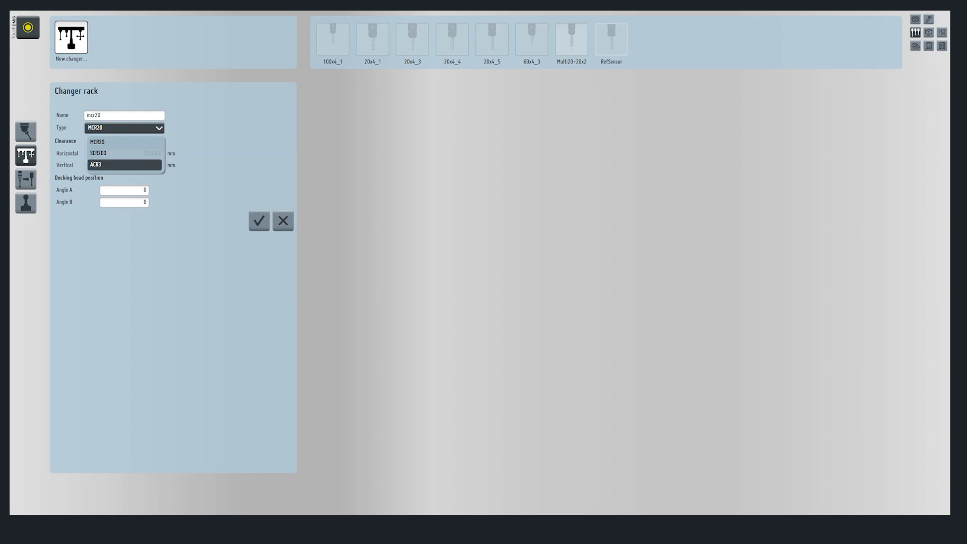
{"action": "left_click", "coordinate": [124, 164]}
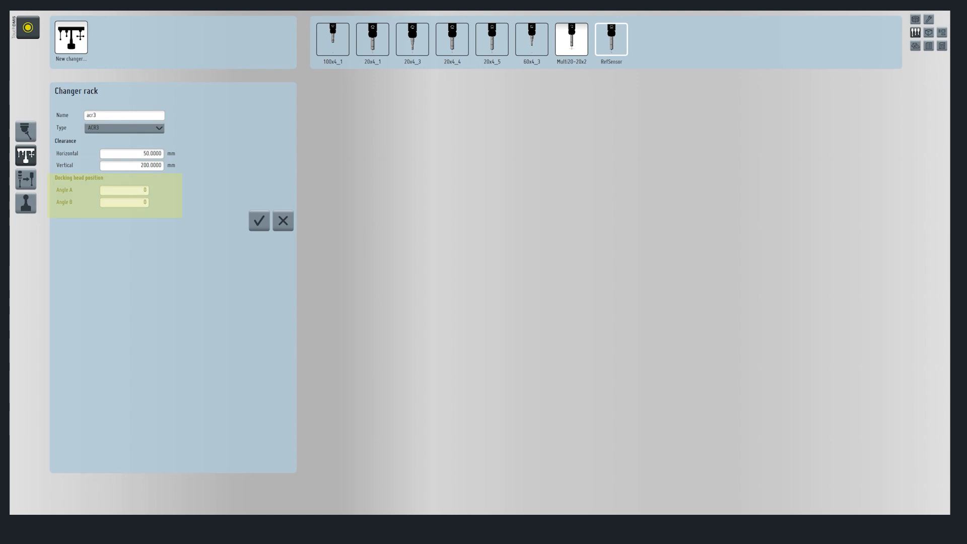
{"action": "left_click", "coordinate": [258, 220]}
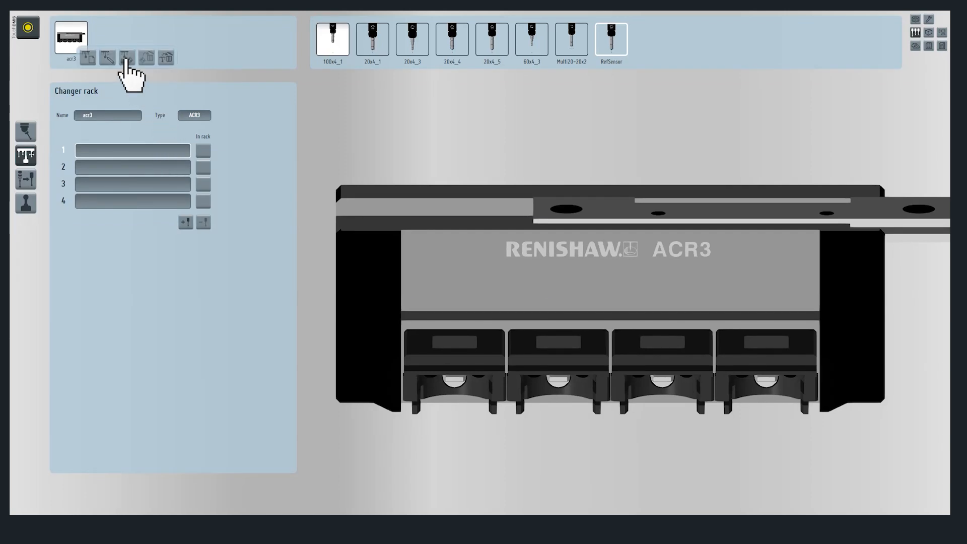
Start the tool changer wizard for the acr3 rack, acknowledge the locked-position check, and switch to the 3D measurement workspace.
{"action": "left_click", "coordinate": [127, 57]}
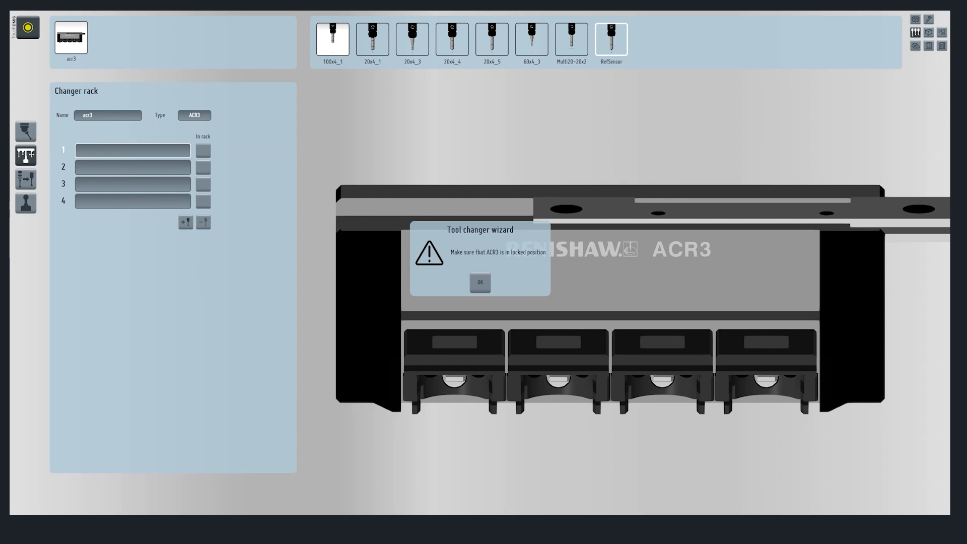
{"action": "left_click", "coordinate": [480, 283]}
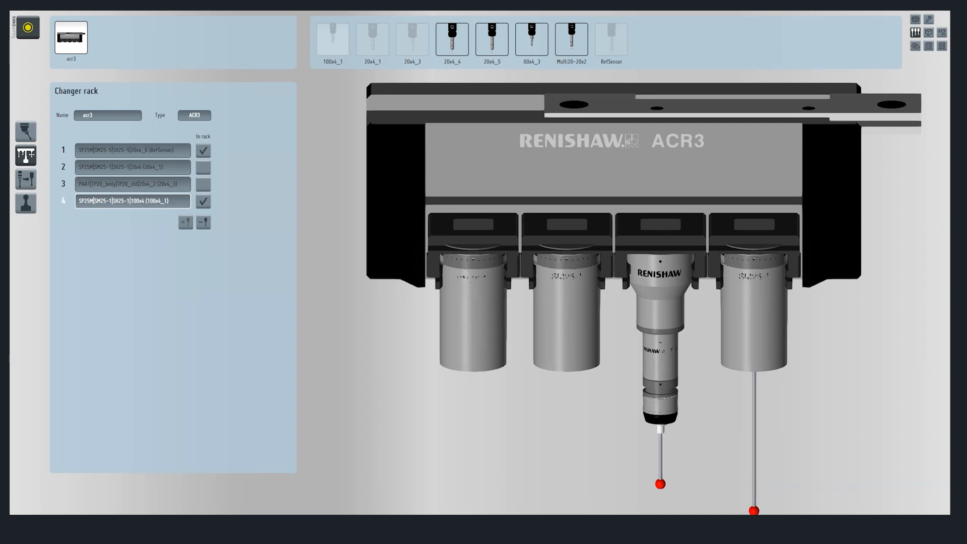
{"action": "left_click", "coordinate": [929, 33]}
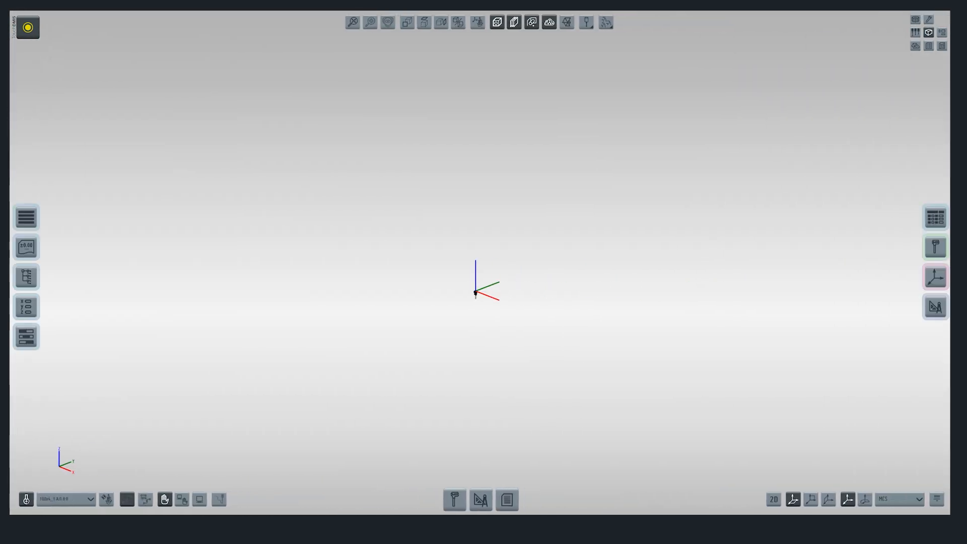